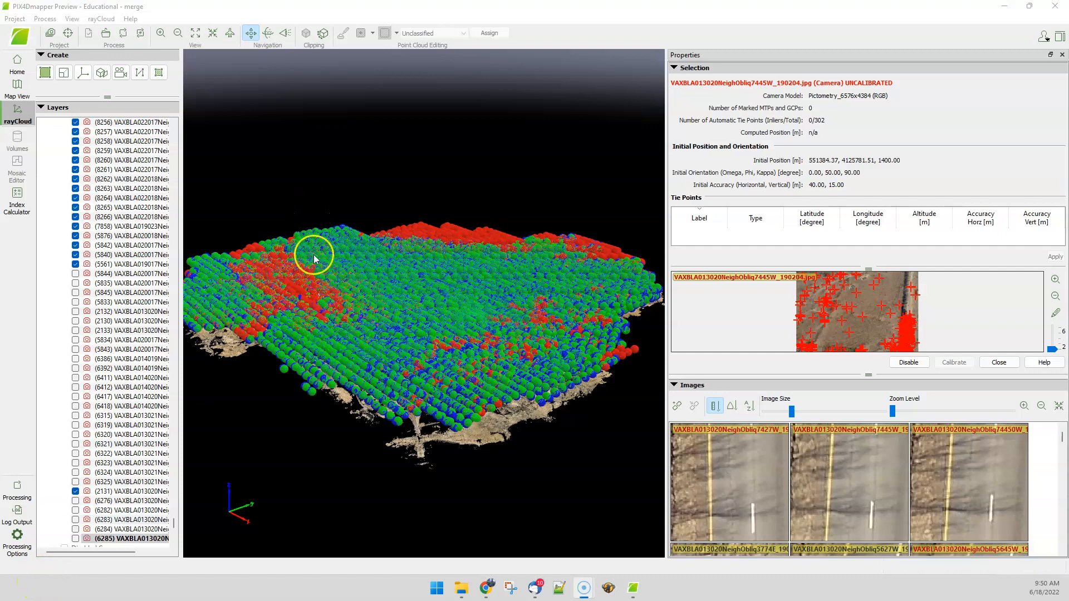
Step: Orbit and zoom the rayCloud view to inspect the floating camera block and select a tie point to see its images
{"action": "scroll", "coordinate": [384, 281], "scroll_direction": "up", "scroll_amount": 5}
{"action": "left_click_drag", "start_coordinate": [367, 428], "coordinate": [560, 310]}
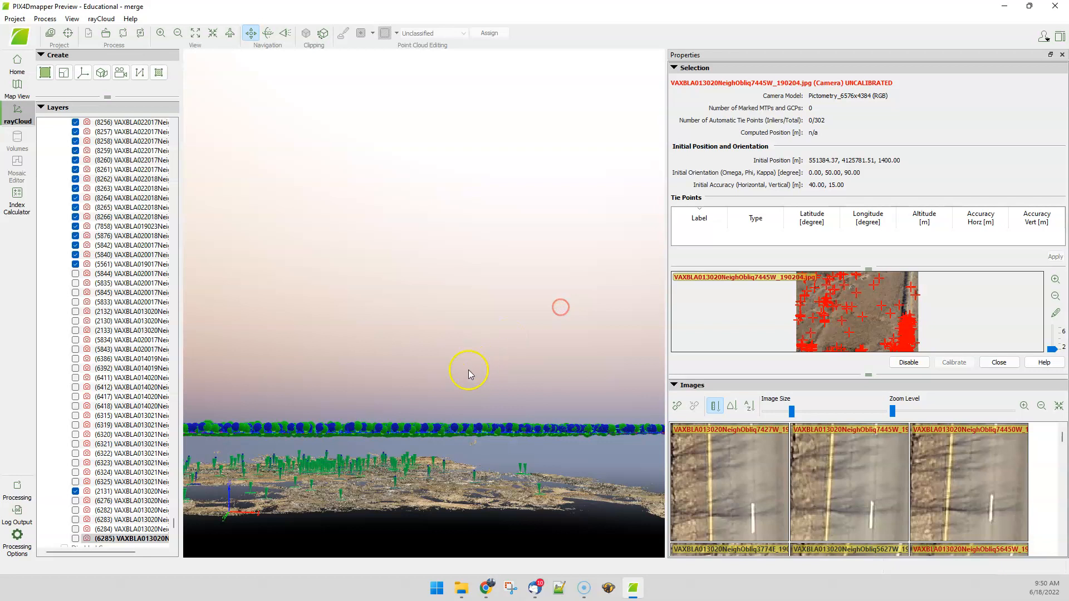
{"action": "scroll", "coordinate": [472, 441], "scroll_direction": "up", "scroll_amount": 5}
{"action": "scroll", "coordinate": [473, 440], "scroll_direction": "up", "scroll_amount": 3}
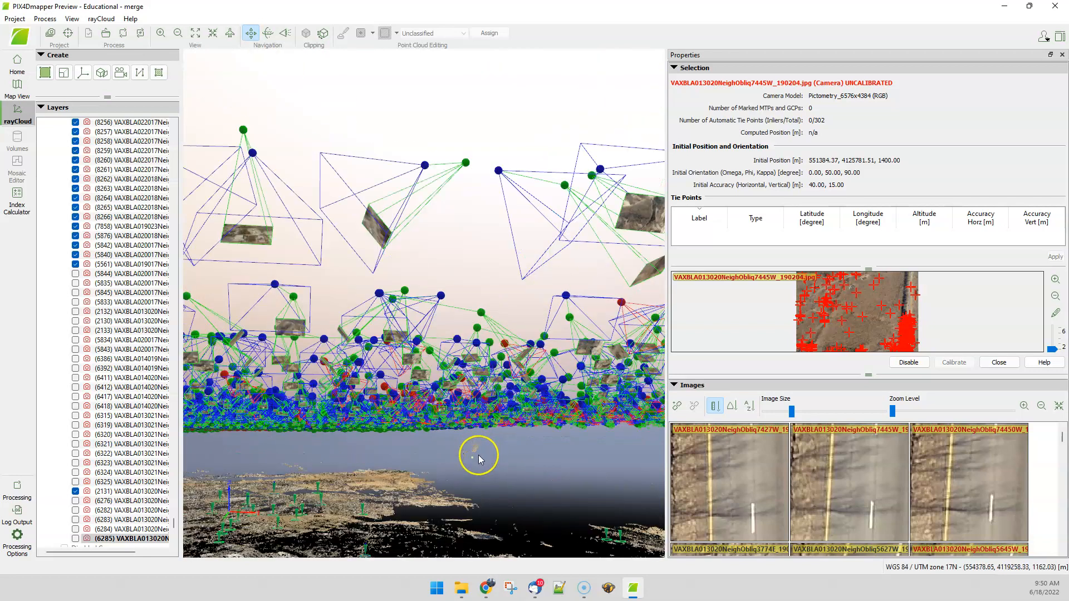
{"action": "left_click", "coordinate": [473, 448]}
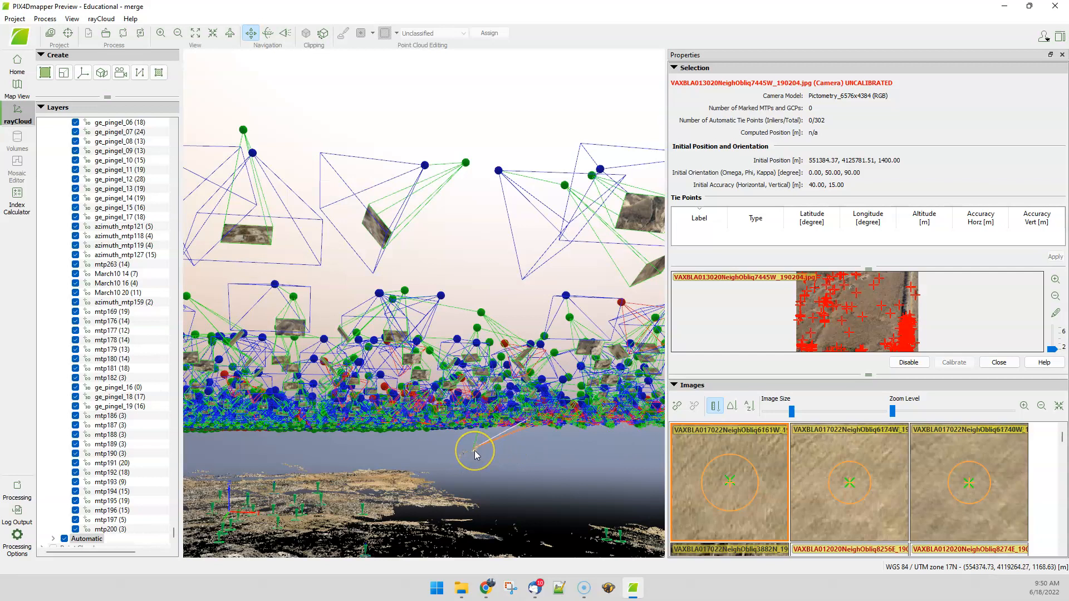
{"action": "scroll", "coordinate": [474, 450], "scroll_direction": "up", "scroll_amount": 5}
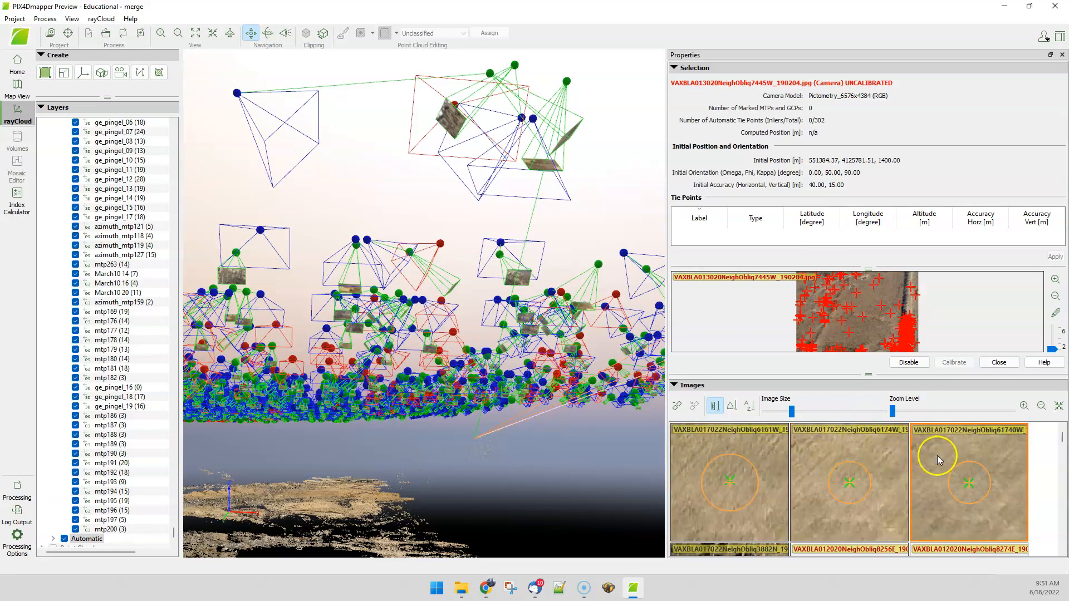
Step: Hide the cameras of images 6161W, 6174W and 61740W by unchecking their layers
{"action": "left_click", "coordinate": [750, 455]}
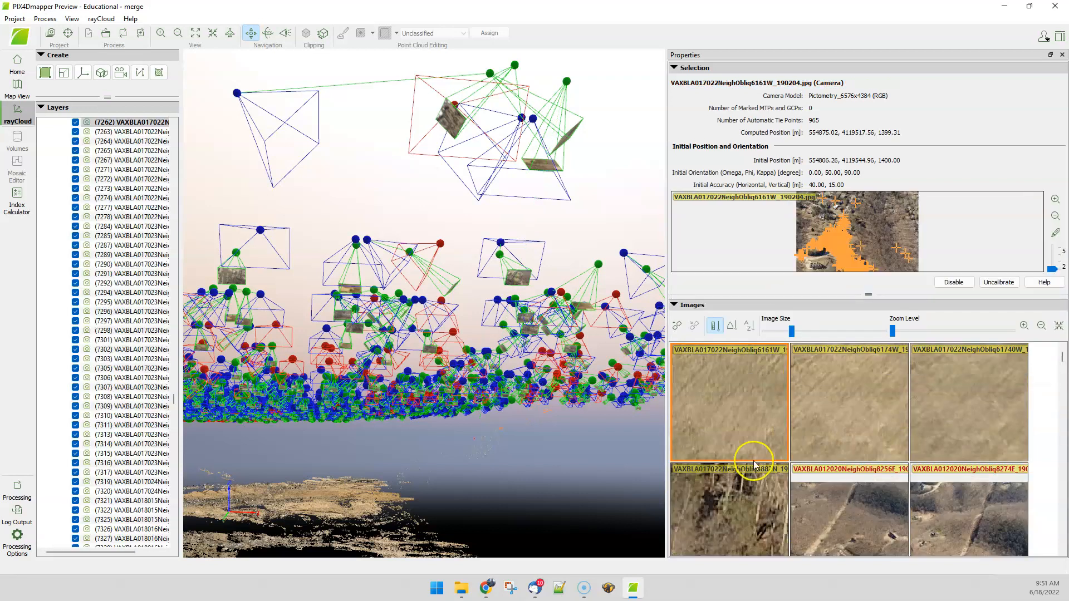
{"action": "left_click", "coordinate": [76, 123]}
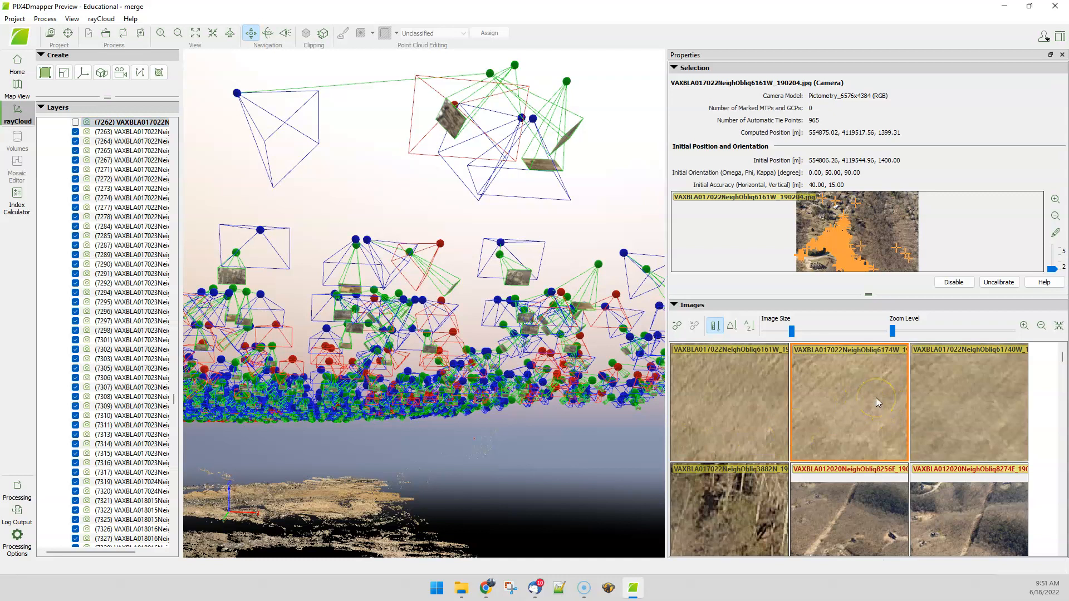
{"action": "left_click", "coordinate": [877, 436]}
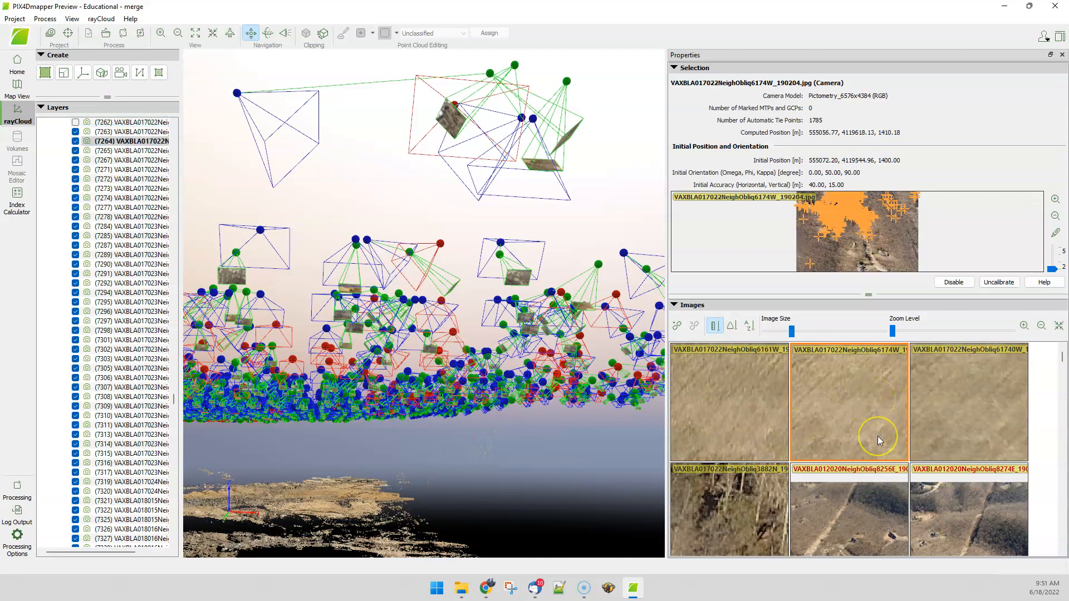
{"action": "left_click", "coordinate": [69, 142]}
{"action": "left_click", "coordinate": [75, 142]}
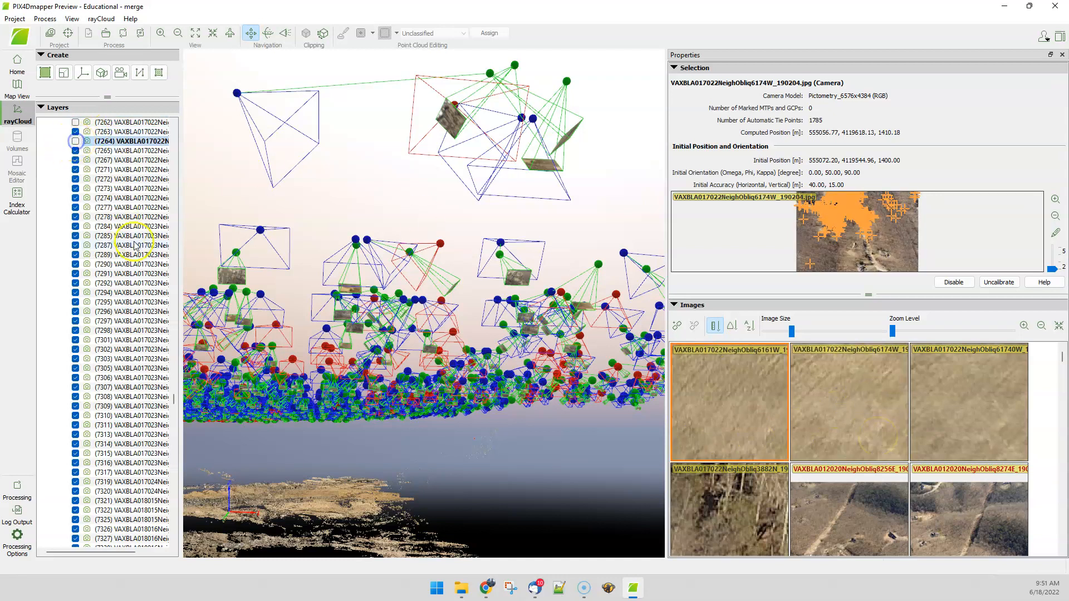
{"action": "left_click", "coordinate": [955, 394]}
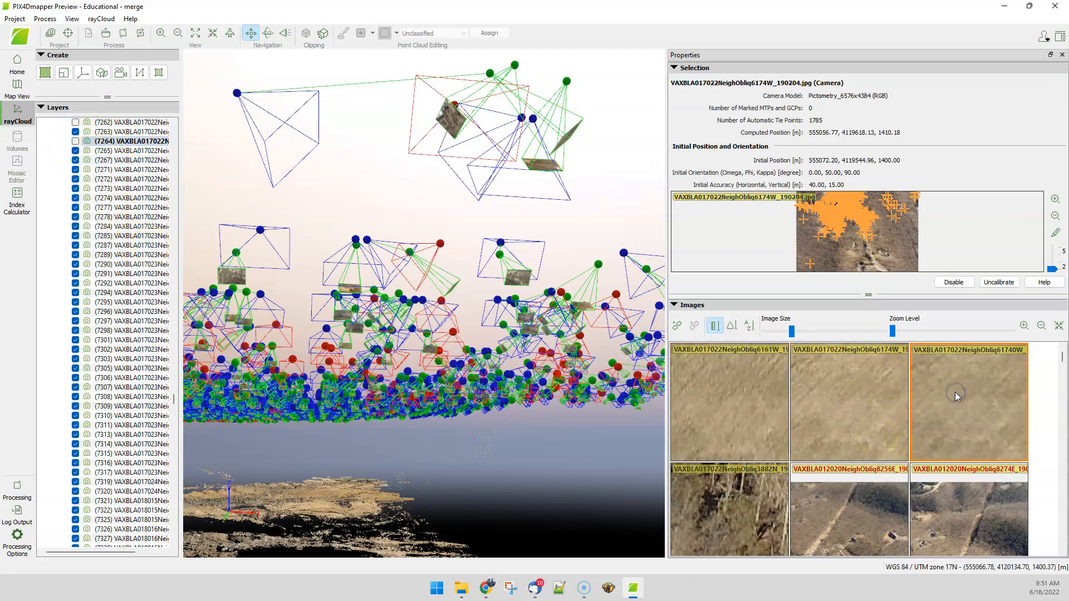
{"action": "left_click", "coordinate": [788, 331]}
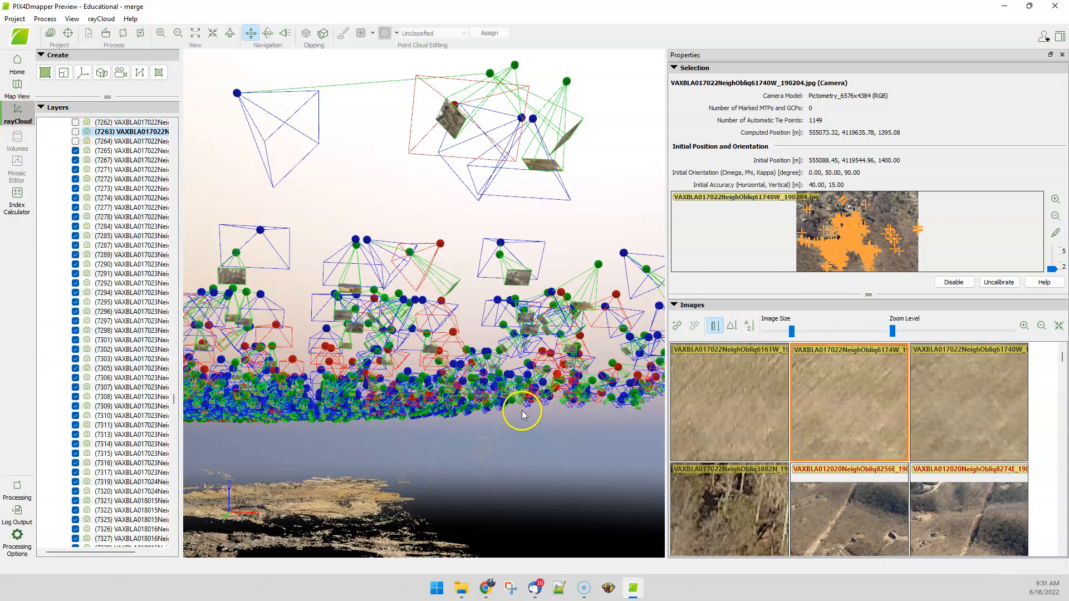
Step: Select another tie point below the cameras and hide the cameras of images 7977W and 7994W
{"action": "left_click", "coordinate": [403, 471]}
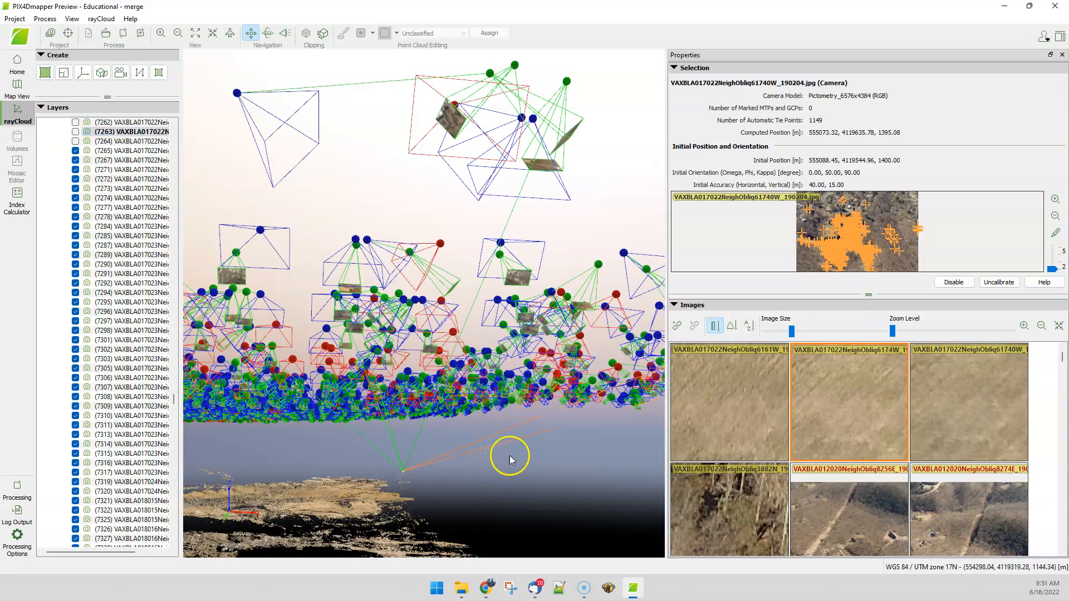
{"action": "left_click", "coordinate": [523, 426]}
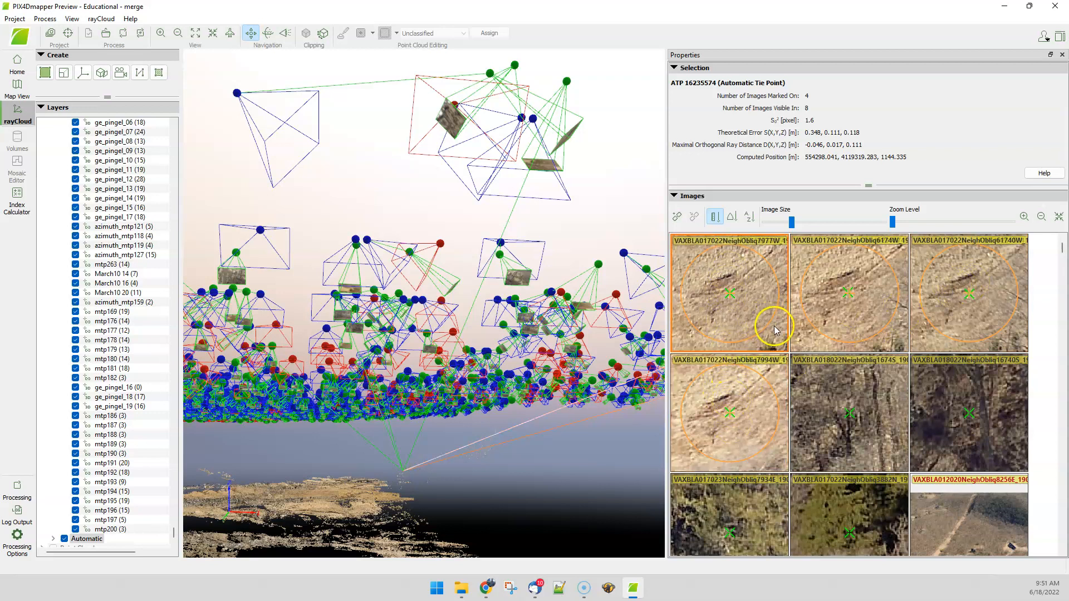
{"action": "left_click", "coordinate": [783, 360]}
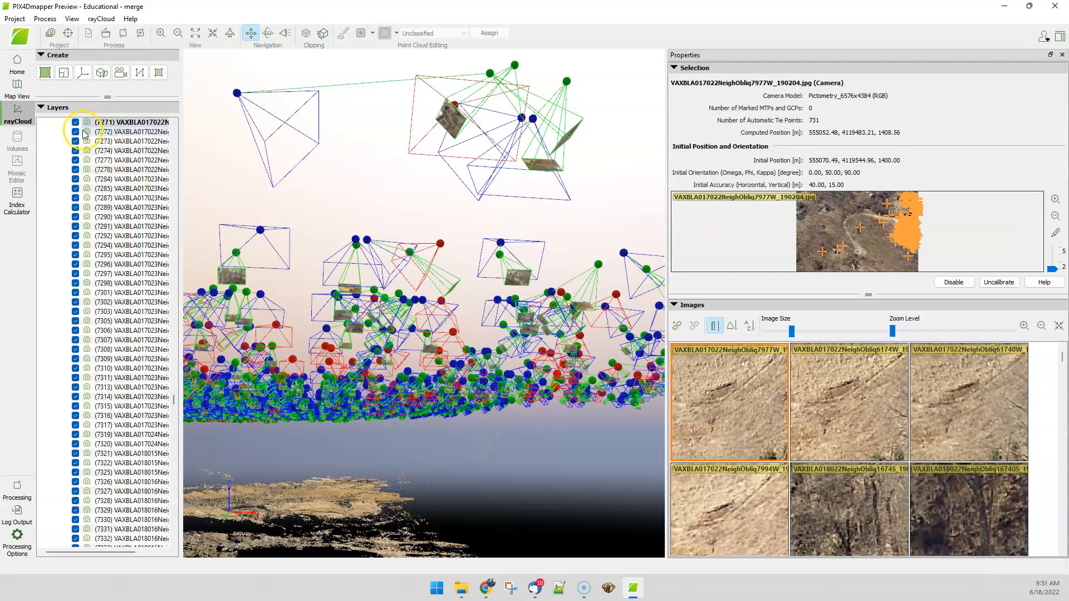
{"action": "scroll", "coordinate": [104, 226], "scroll_direction": "up", "scroll_amount": 4}
{"action": "left_click", "coordinate": [75, 236]}
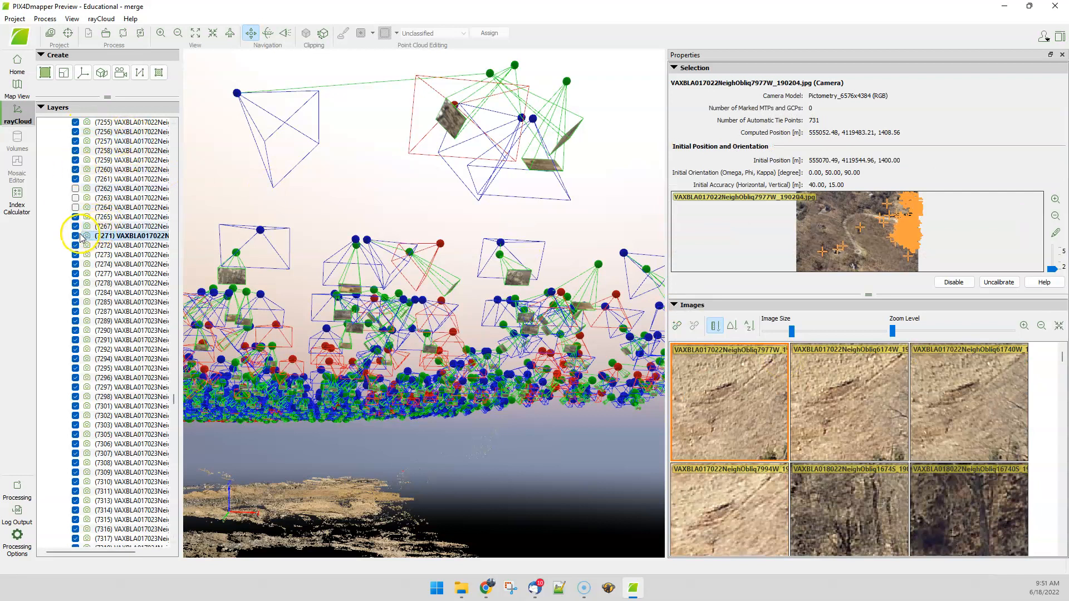
{"action": "left_click", "coordinate": [756, 511]}
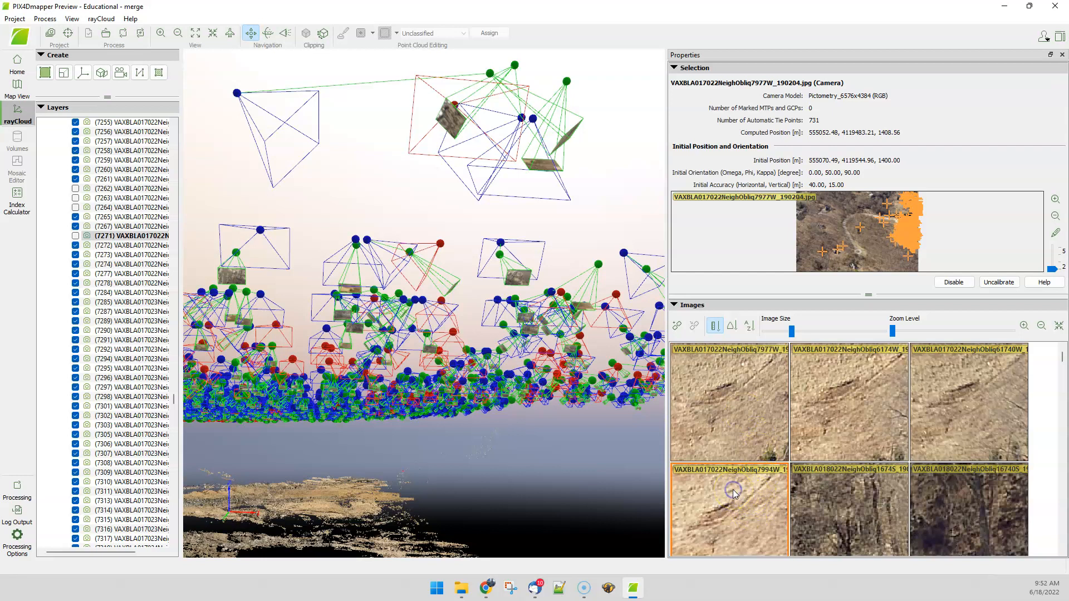
{"action": "left_click", "coordinate": [311, 304]}
{"action": "left_click", "coordinate": [77, 245]}
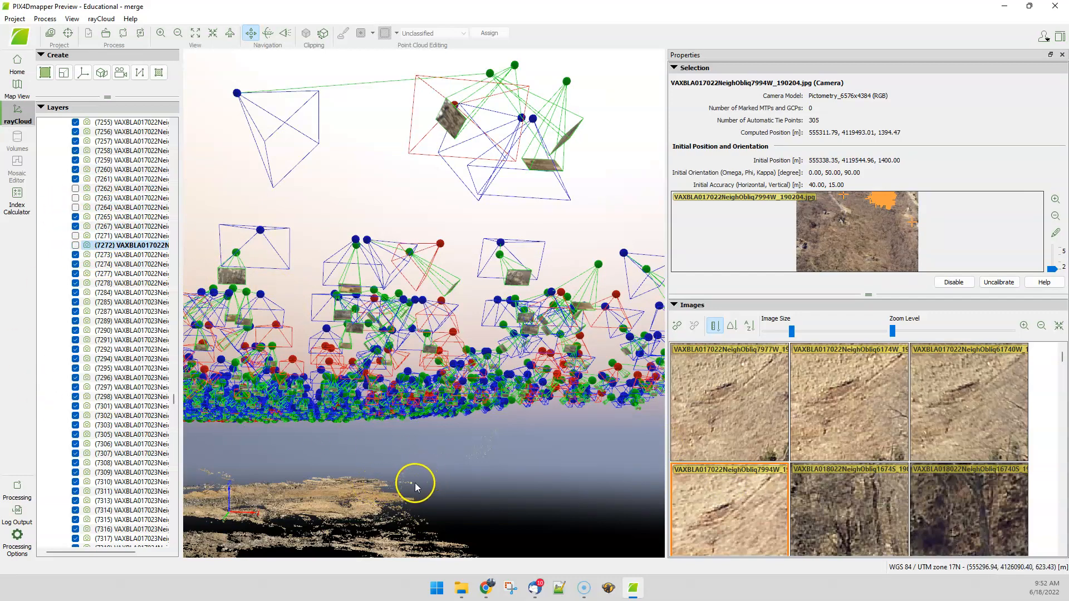
Step: Zoom the view and select several tie points beneath the camera block to inspect their images
{"action": "scroll", "coordinate": [359, 459], "scroll_direction": "up", "scroll_amount": 5}
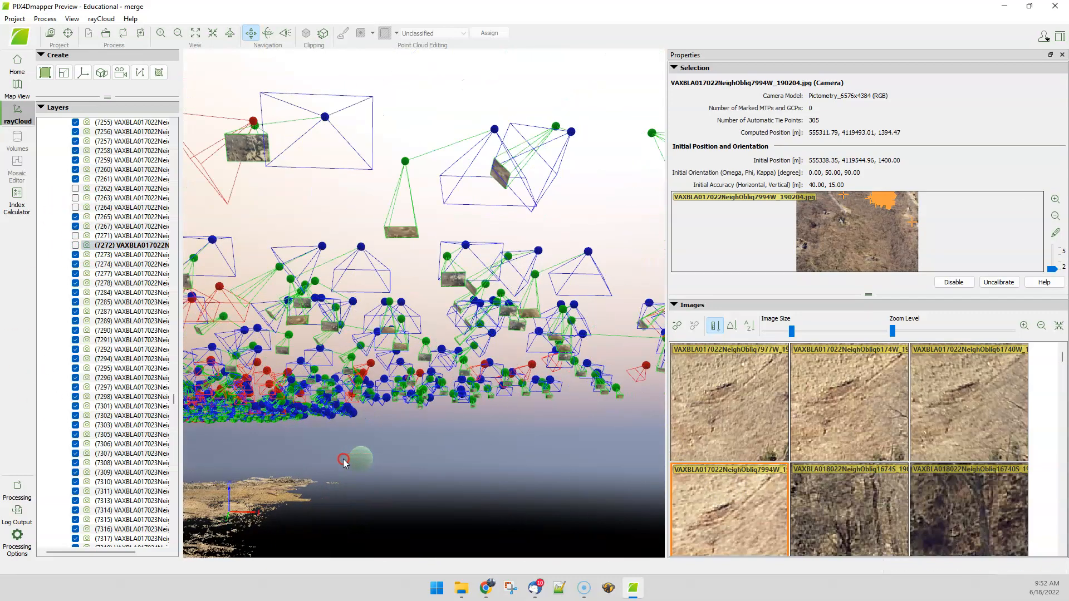
{"action": "scroll", "coordinate": [352, 460], "scroll_direction": "up", "scroll_amount": 5}
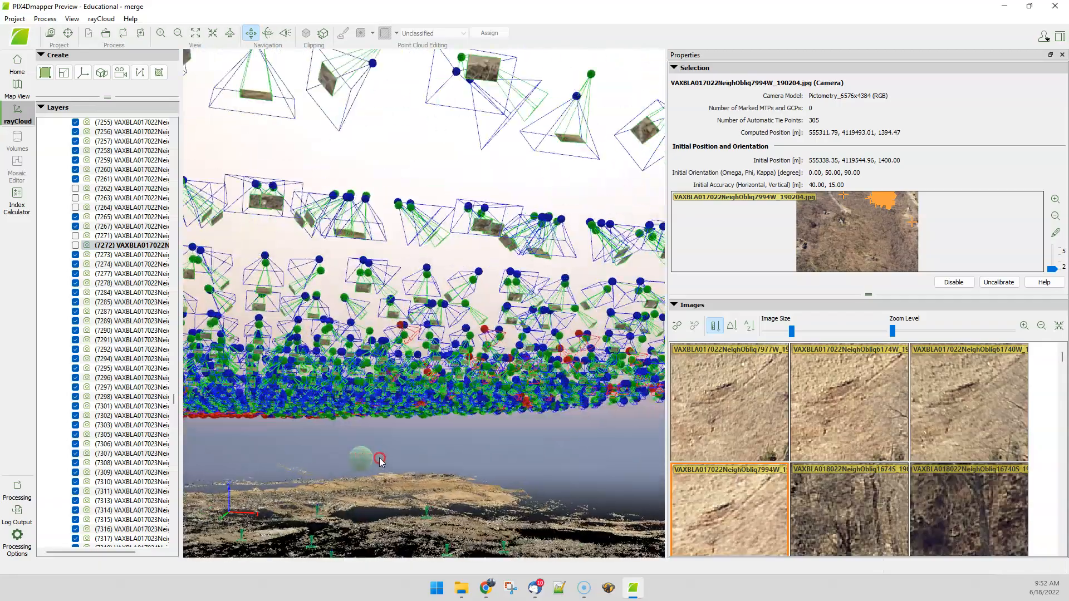
{"action": "scroll", "coordinate": [378, 458], "scroll_direction": "down", "scroll_amount": 5}
{"action": "scroll", "coordinate": [500, 453], "scroll_direction": "up", "scroll_amount": 8}
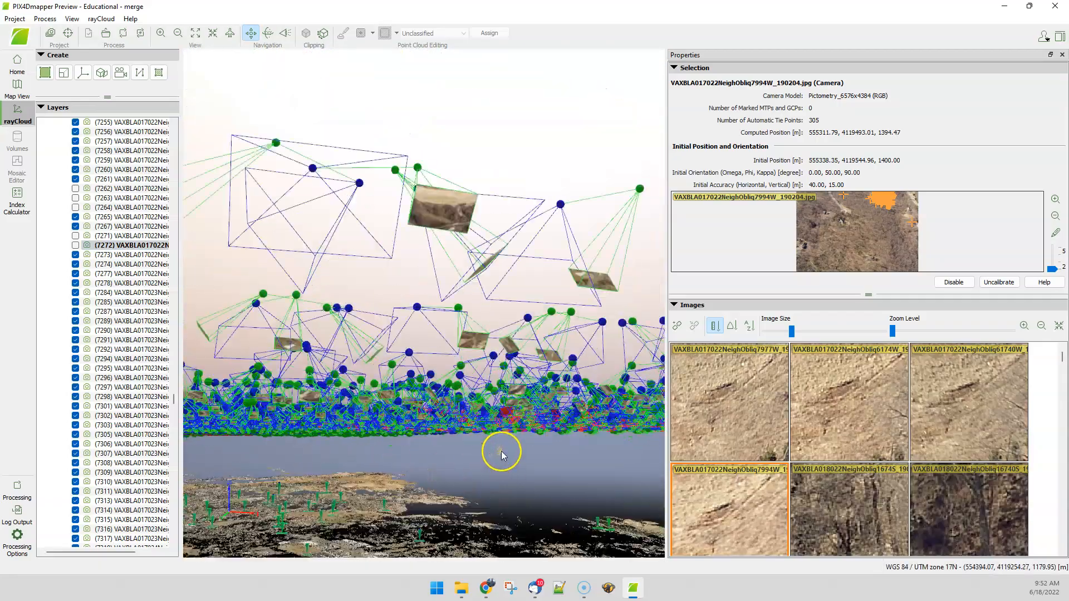
{"action": "scroll", "coordinate": [494, 456], "scroll_direction": "up", "scroll_amount": 2}
{"action": "left_click", "coordinate": [506, 462]}
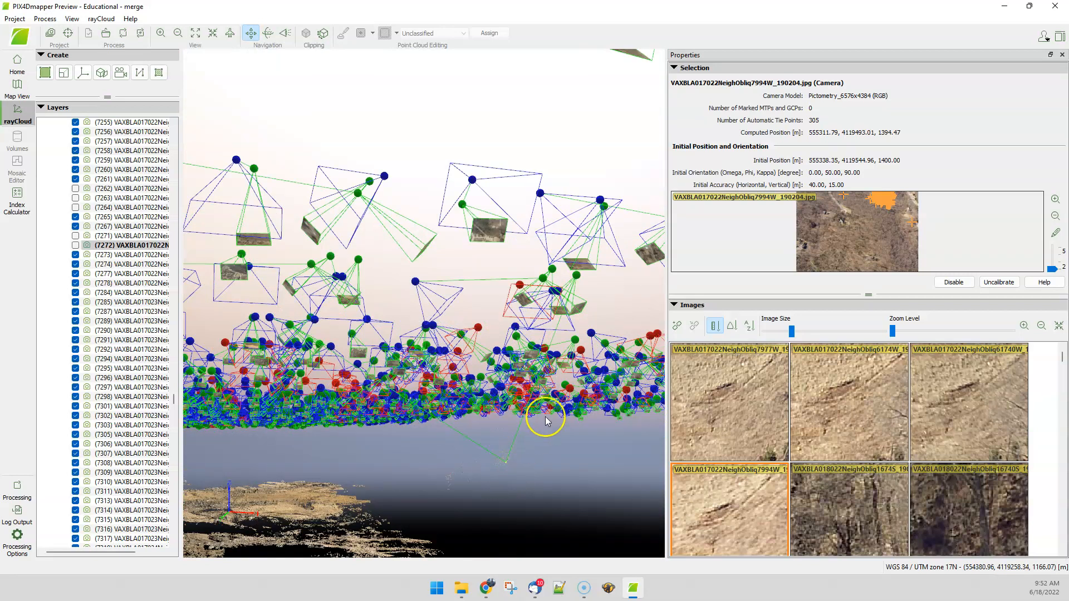
{"action": "left_click", "coordinate": [505, 427]}
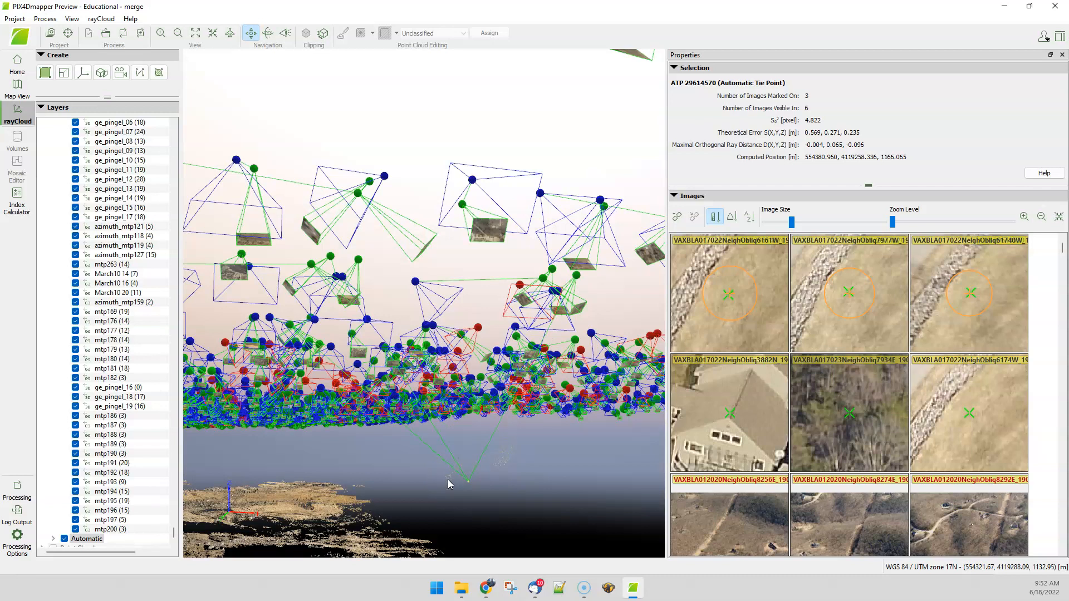
{"action": "left_click", "coordinate": [448, 480]}
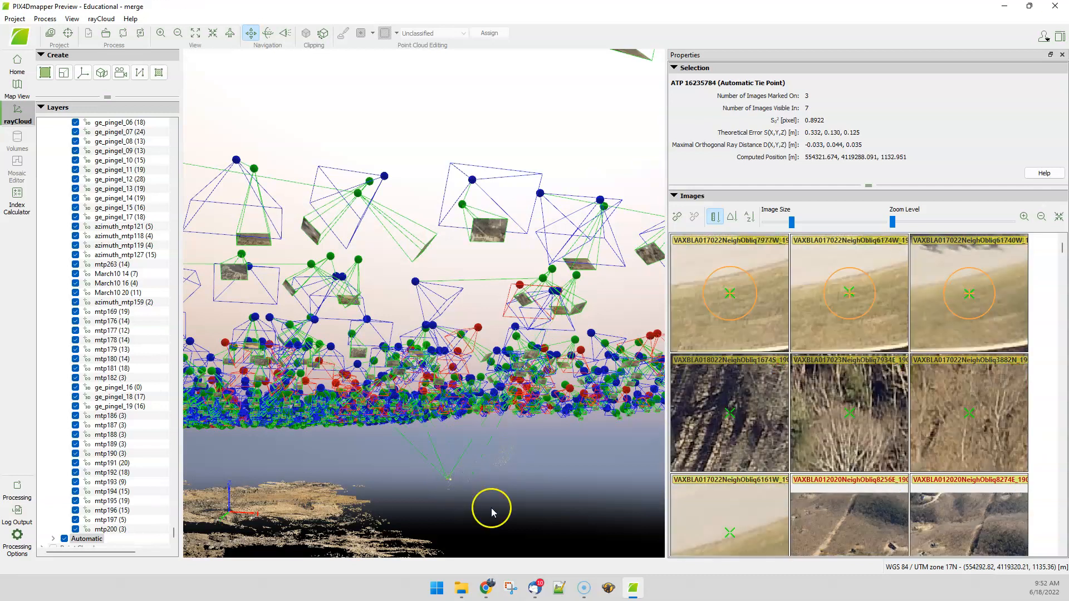
{"action": "left_click", "coordinate": [505, 438]}
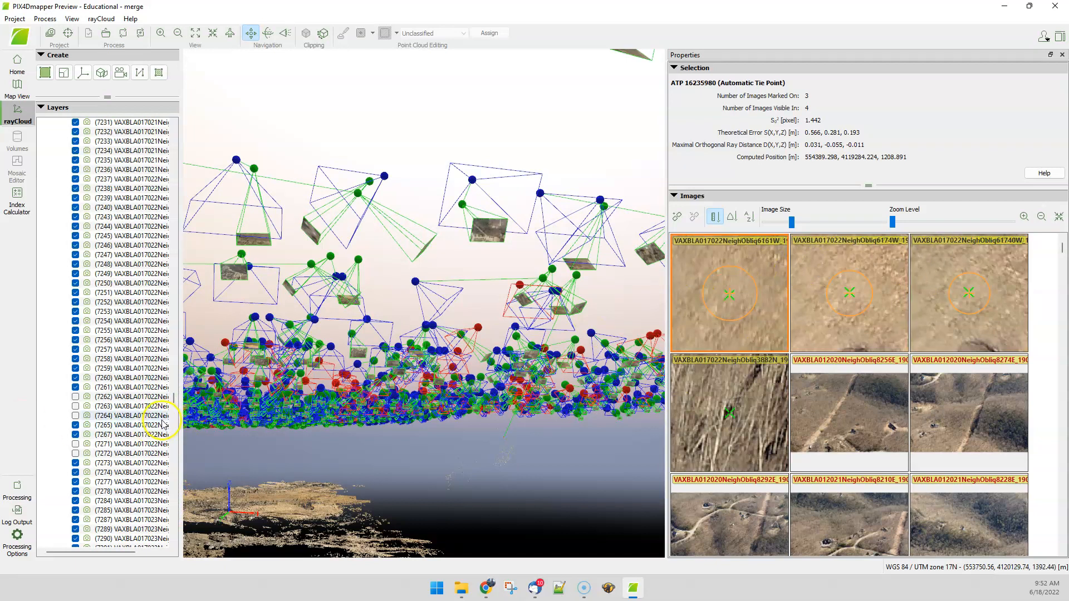
Step: Uncalibrate the cameras of images 6161W (7262) and 61740W (7263)
{"action": "right_click", "coordinate": [114, 398]}
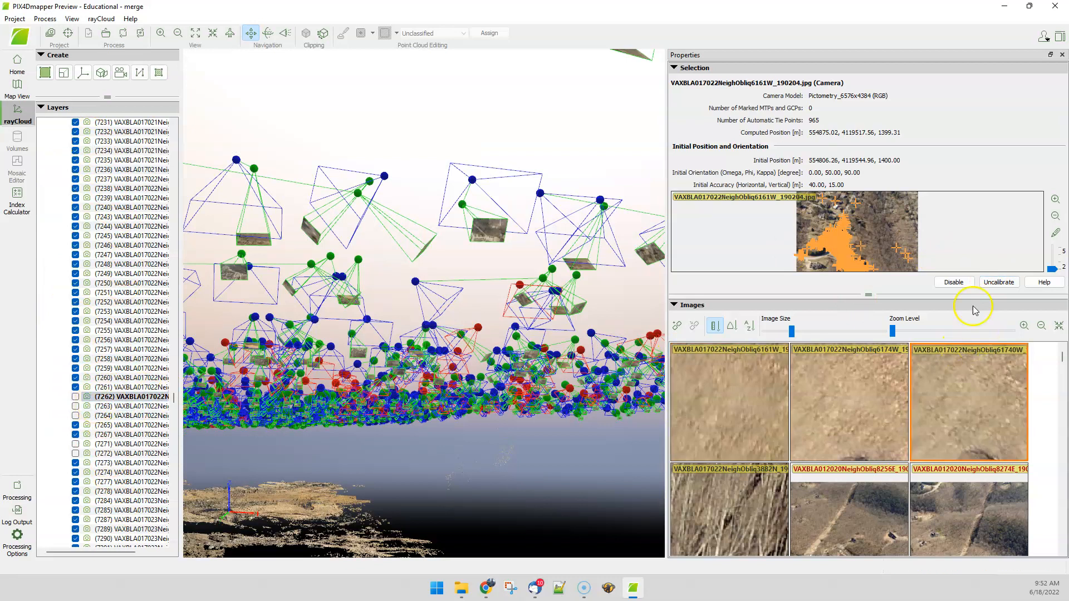
{"action": "left_click", "coordinate": [1000, 283]}
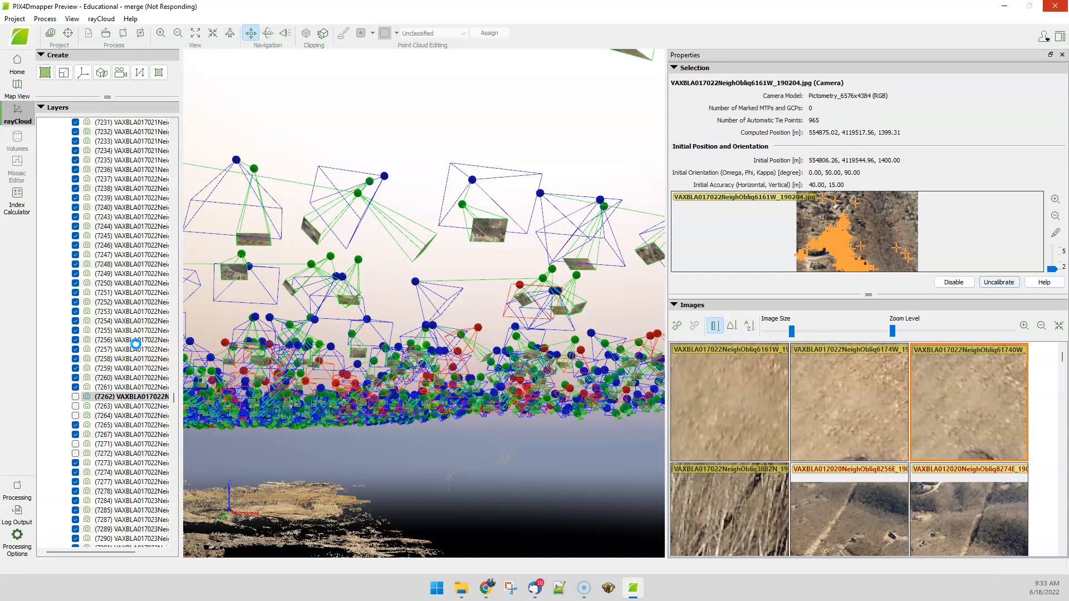
{"action": "left_click", "coordinate": [174, 418]}
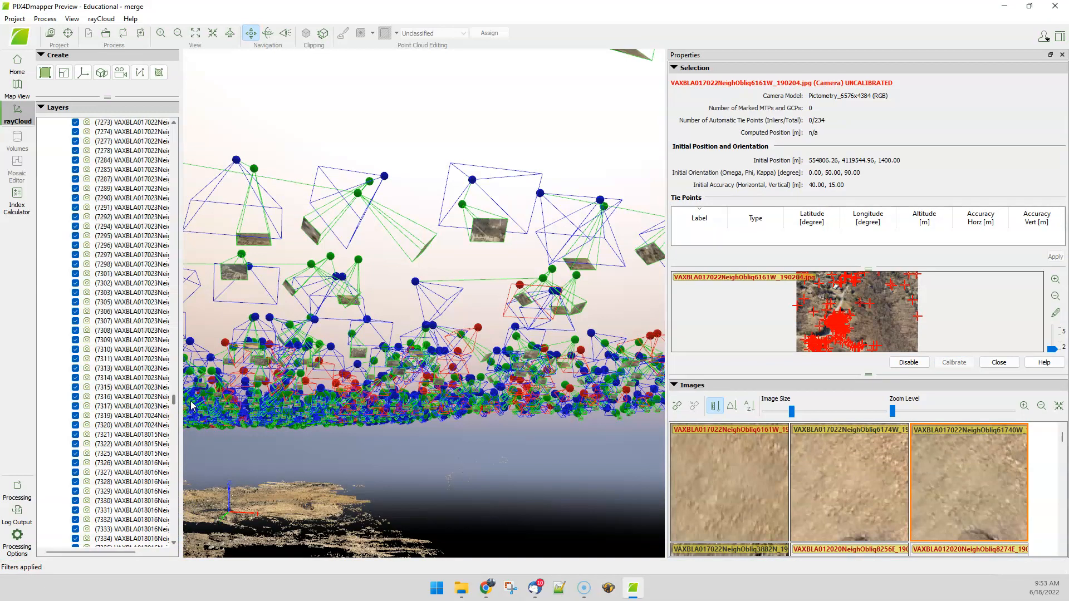
{"action": "scroll", "coordinate": [160, 390], "scroll_direction": "up", "scroll_amount": 15}
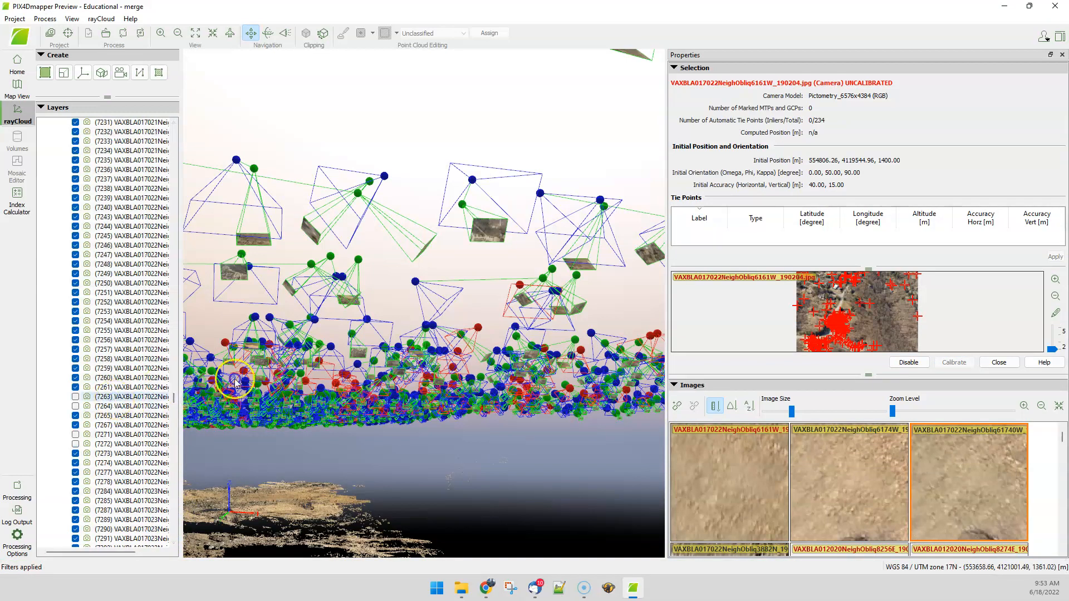
{"action": "left_click", "coordinate": [159, 396]}
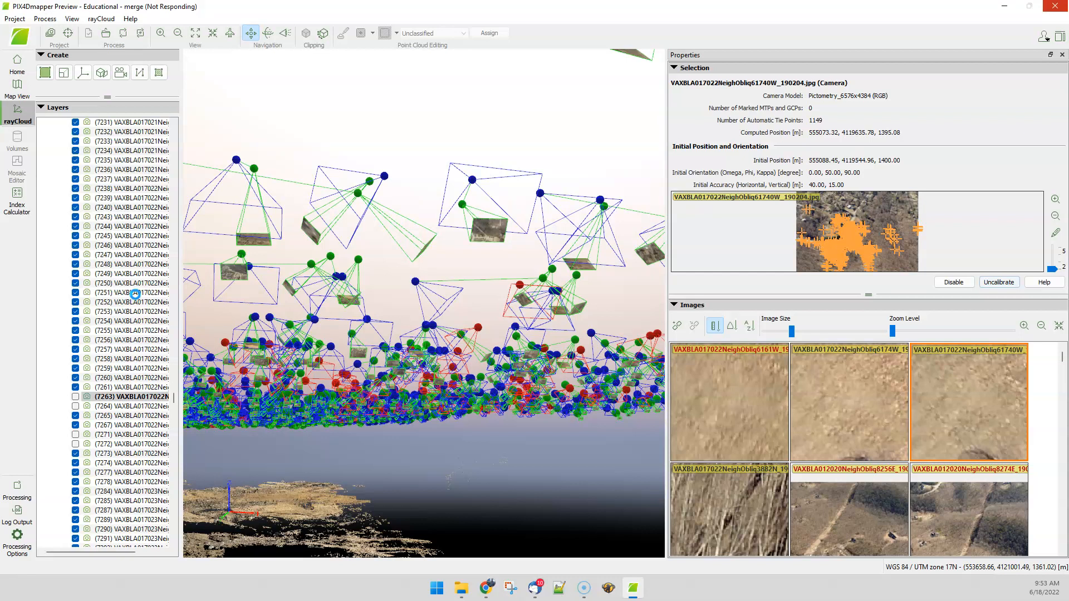
{"action": "left_click_drag", "start_coordinate": [173, 521], "coordinate": [179, 397]}
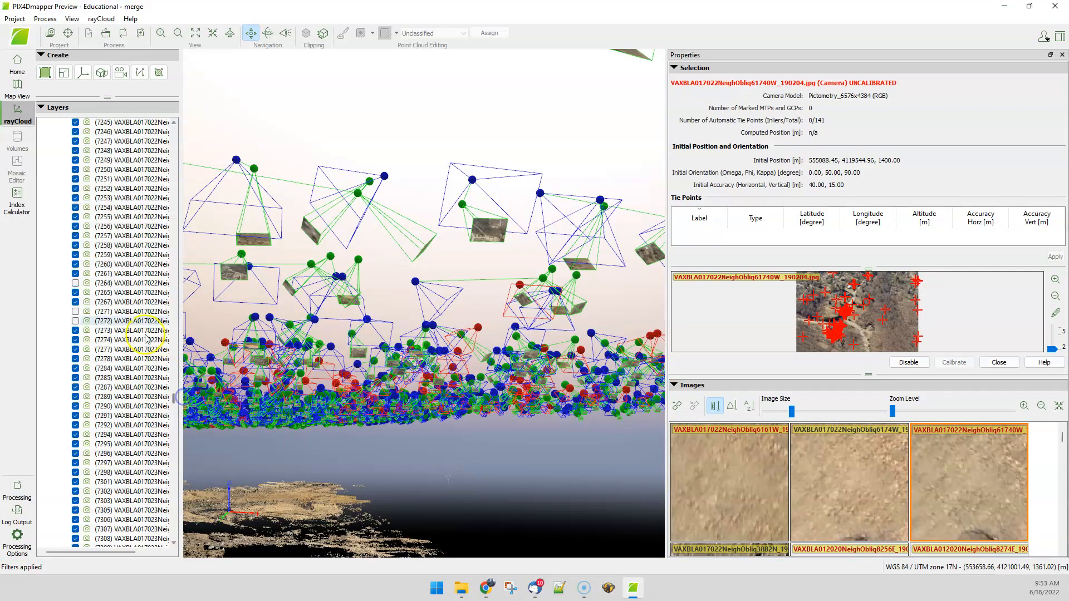
Step: Uncalibrate the camera of image 6174W (7264) and select camera 7271 in the layer list
{"action": "left_click", "coordinate": [129, 282]}
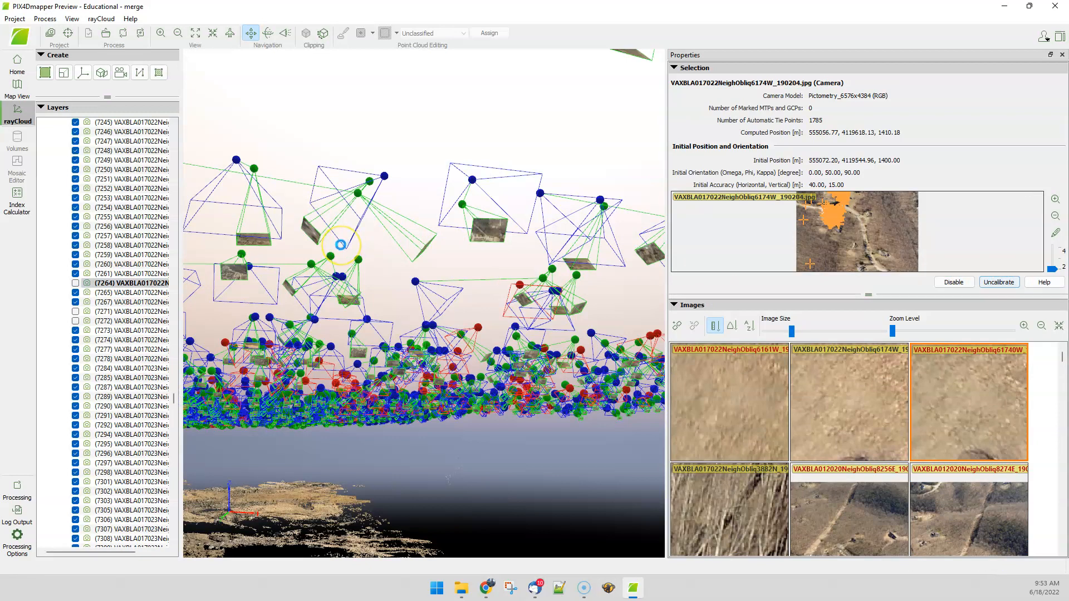
{"action": "left_click", "coordinate": [334, 273]}
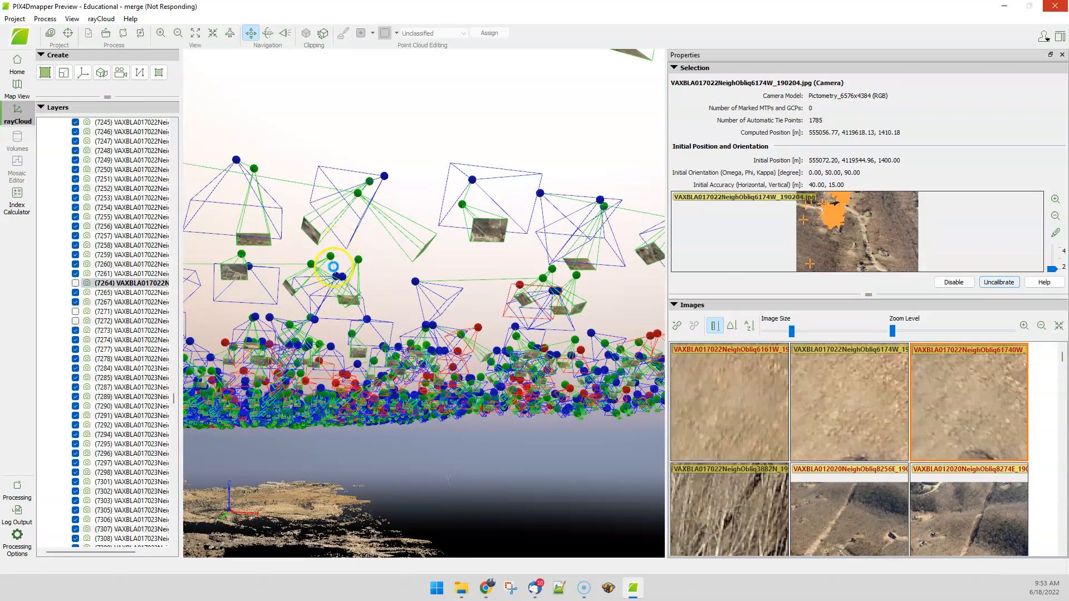
{"action": "left_click", "coordinate": [254, 246]}
{"action": "left_click", "coordinate": [124, 304]}
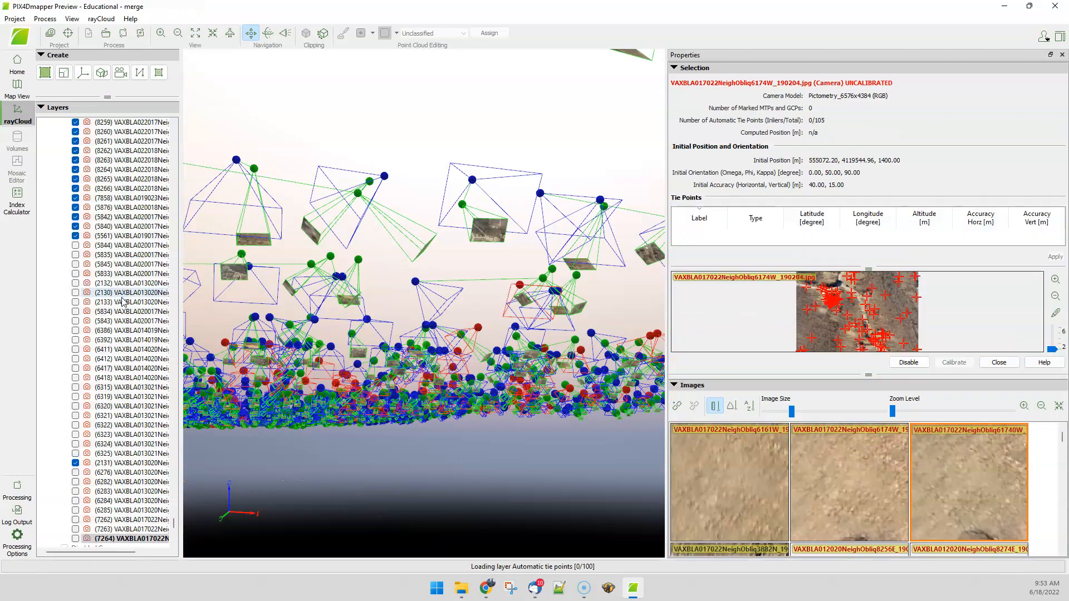
{"action": "left_click_drag", "start_coordinate": [173, 526], "coordinate": [190, 400]}
{"action": "left_click", "coordinate": [126, 303]}
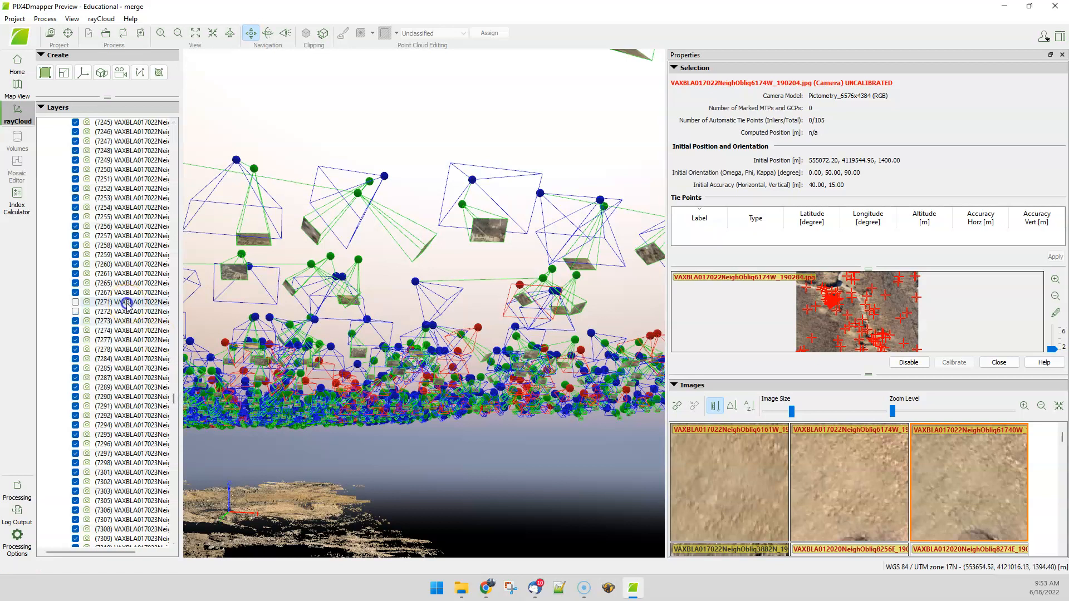